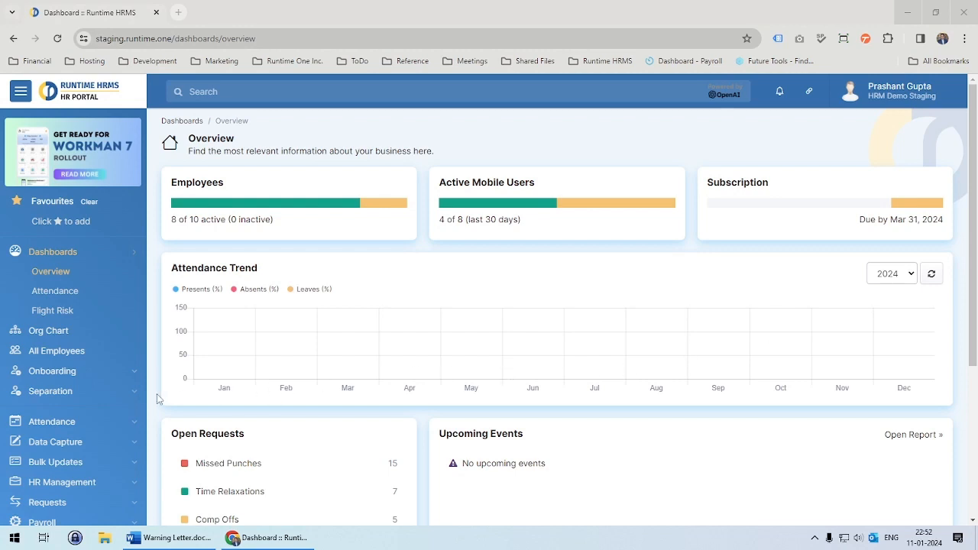
Open the HR Management letters list and locate the Warning Letter entry
{"action": "scroll", "coordinate": [72, 389], "scroll_direction": "down", "scroll_amount": 2}
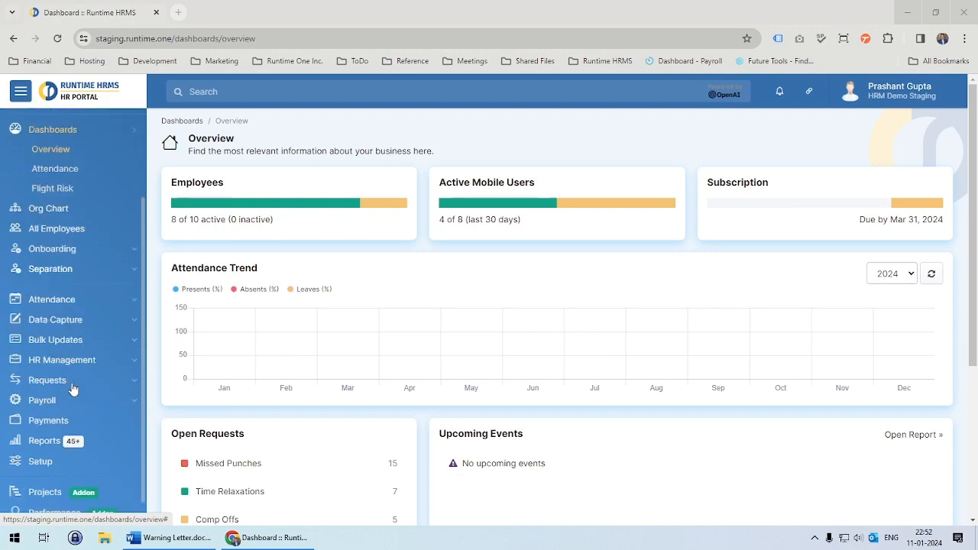
{"action": "scroll", "coordinate": [72, 338], "scroll_direction": "down", "scroll_amount": 1}
{"action": "left_click", "coordinate": [69, 333]}
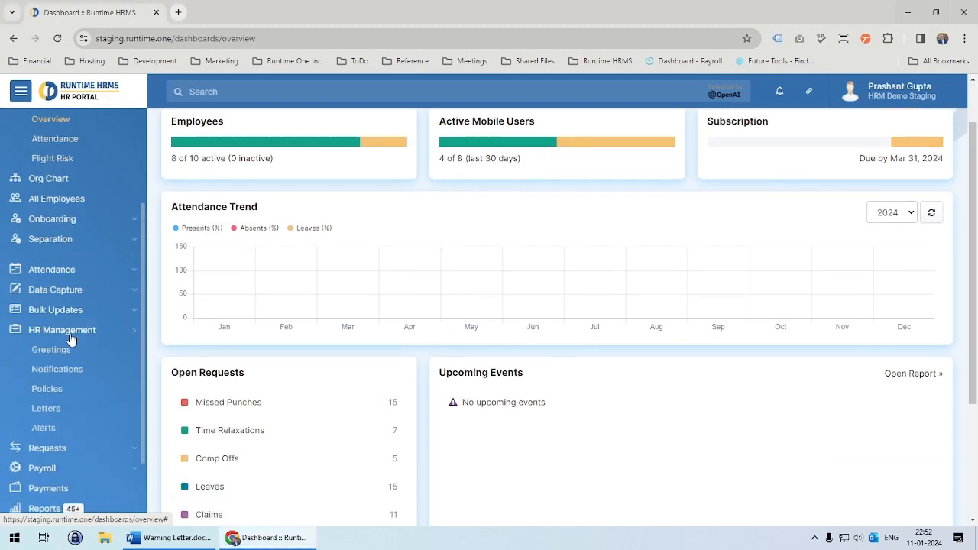
{"action": "left_click", "coordinate": [47, 410]}
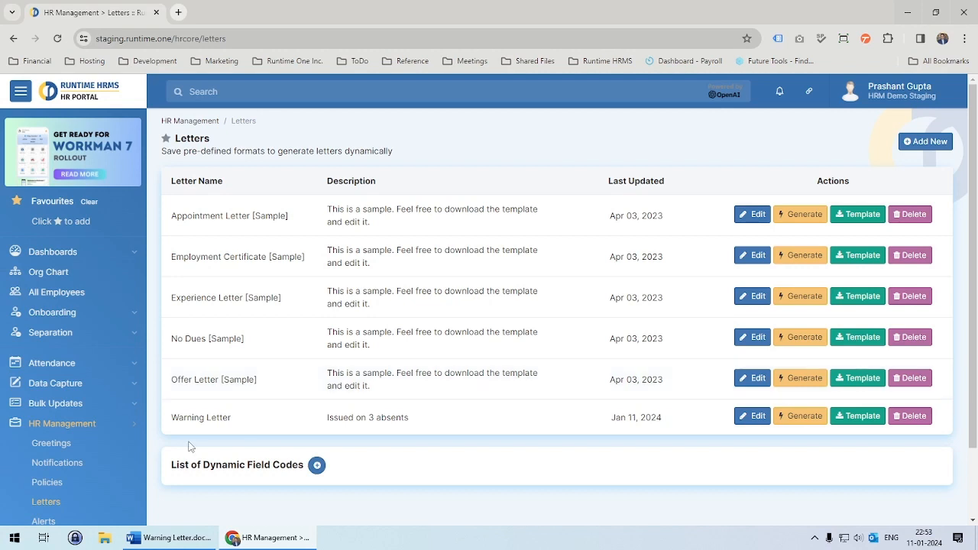
{"action": "left_click_drag", "start_coordinate": [170, 418], "coordinate": [236, 418]}
{"action": "left_click", "coordinate": [287, 426]}
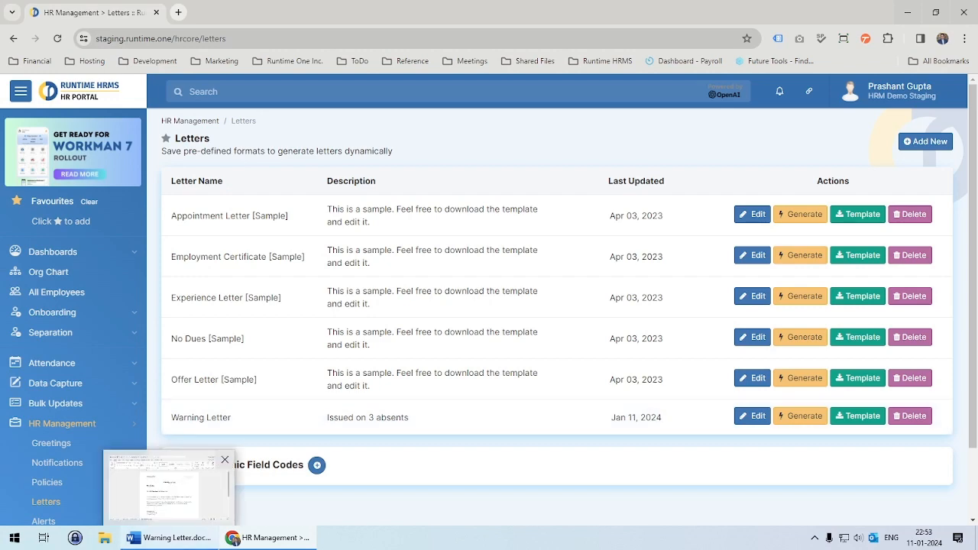
Switch to Word and review the Warning Letter template's title, placeholders, body text and signature block, and return to the browser
{"action": "left_click", "coordinate": [168, 538]}
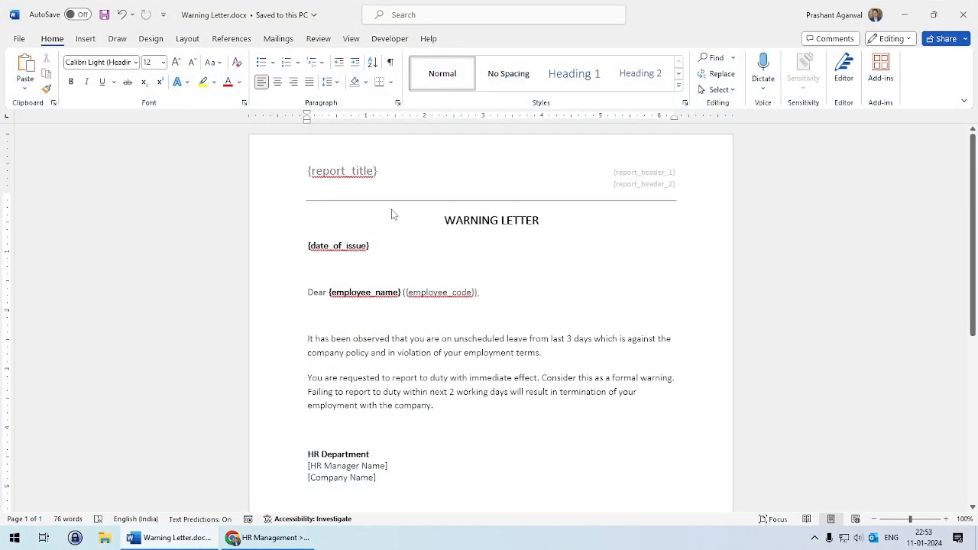
{"action": "left_click_drag", "start_coordinate": [444, 221], "coordinate": [545, 222]}
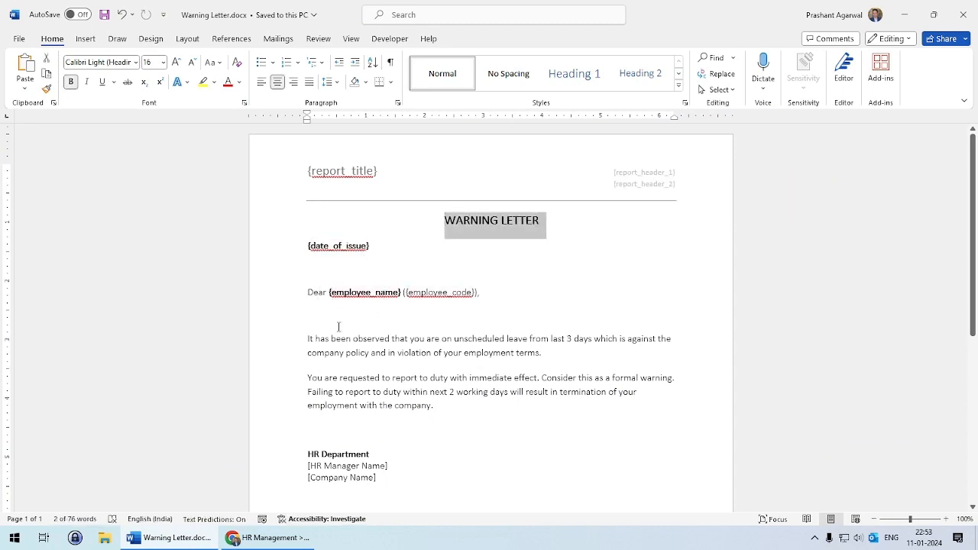
{"action": "scroll", "coordinate": [339, 326], "scroll_direction": "down", "scroll_amount": 1}
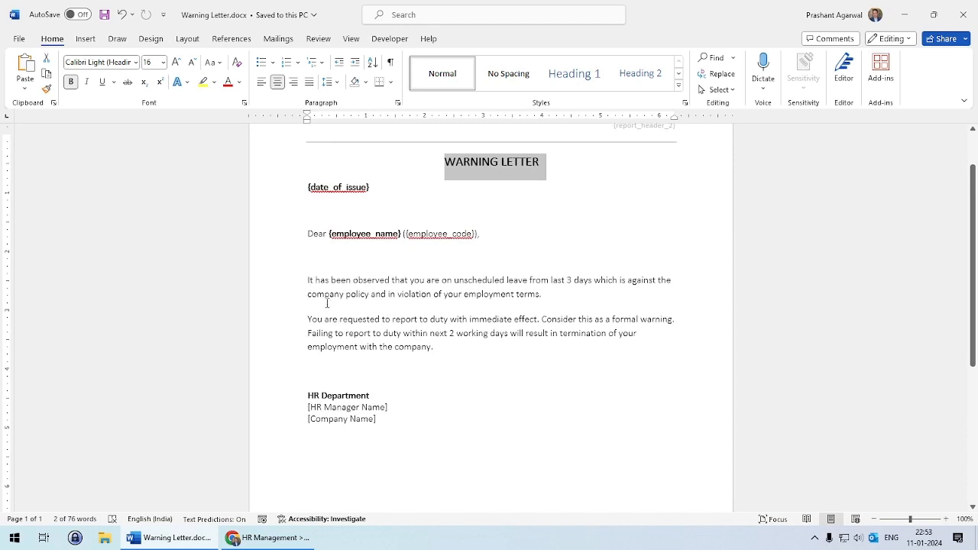
{"action": "left_click", "coordinate": [457, 364]}
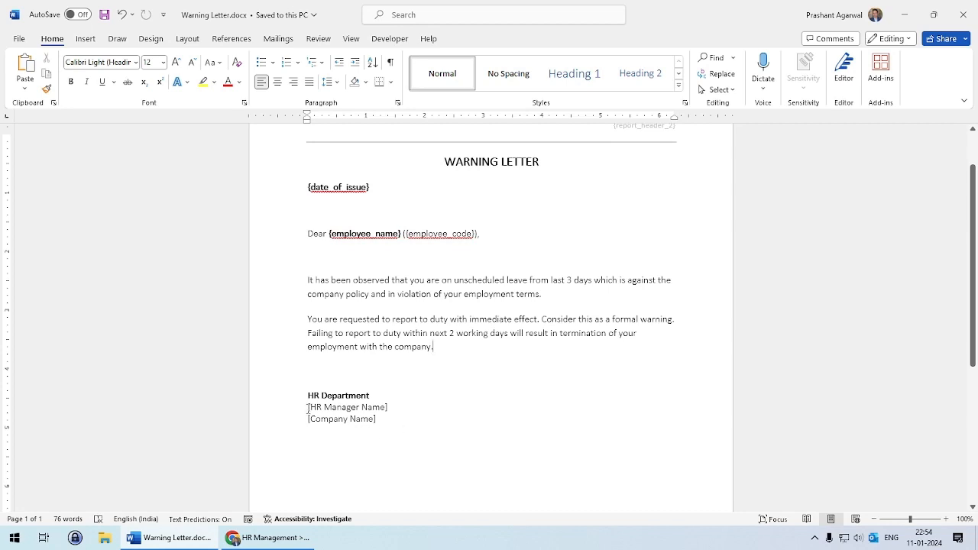
{"action": "scroll", "coordinate": [333, 398], "scroll_direction": "down", "scroll_amount": 1}
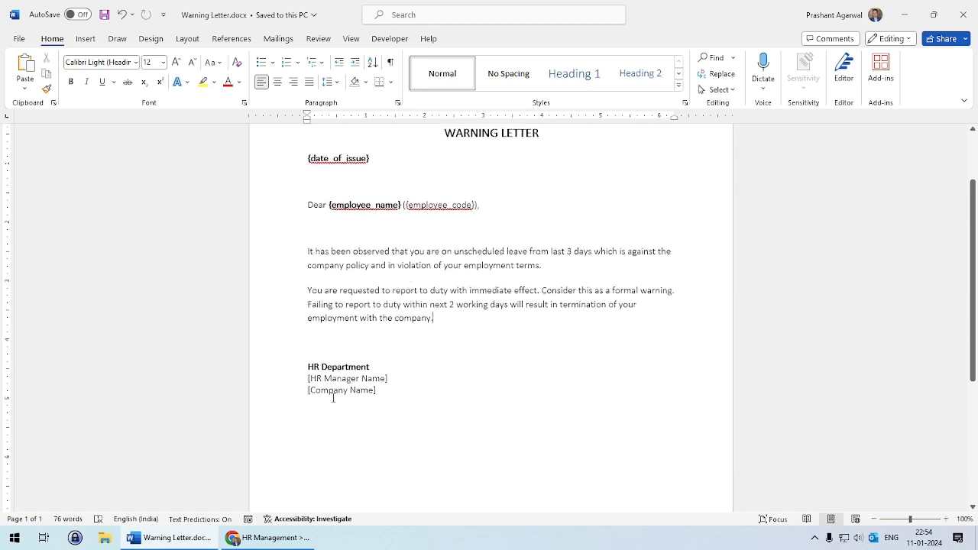
{"action": "scroll", "coordinate": [386, 446], "scroll_direction": "down", "scroll_amount": 1}
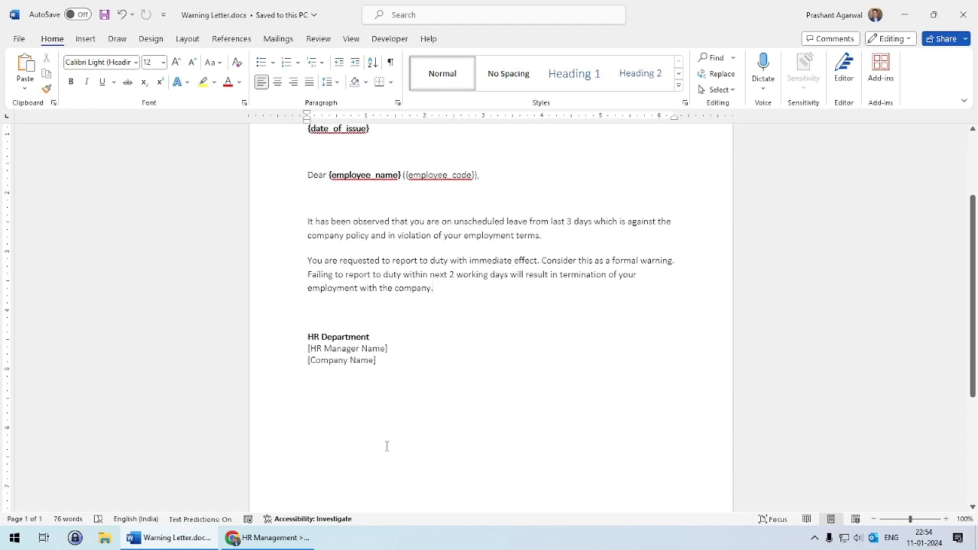
{"action": "scroll", "coordinate": [397, 435], "scroll_direction": "up", "scroll_amount": 3}
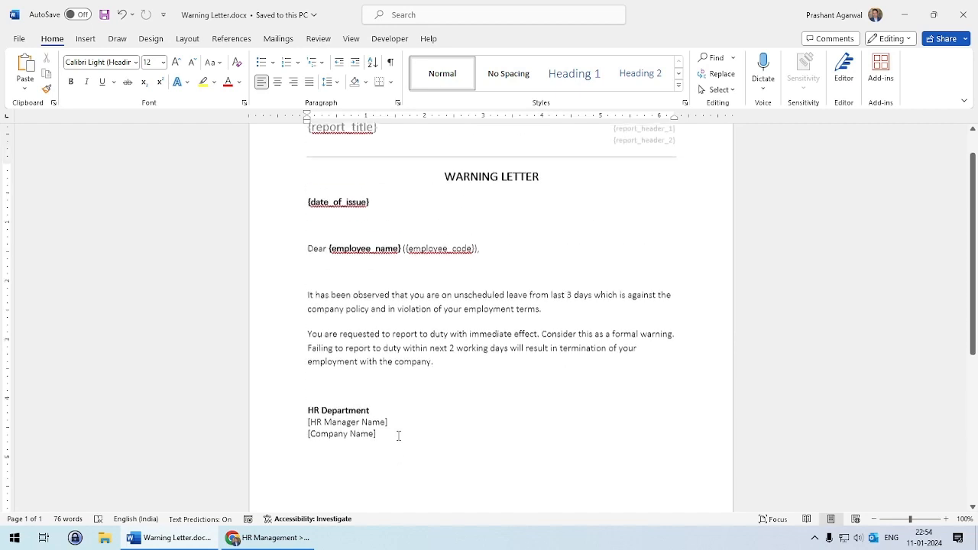
{"action": "scroll", "coordinate": [406, 451], "scroll_direction": "up", "scroll_amount": 1}
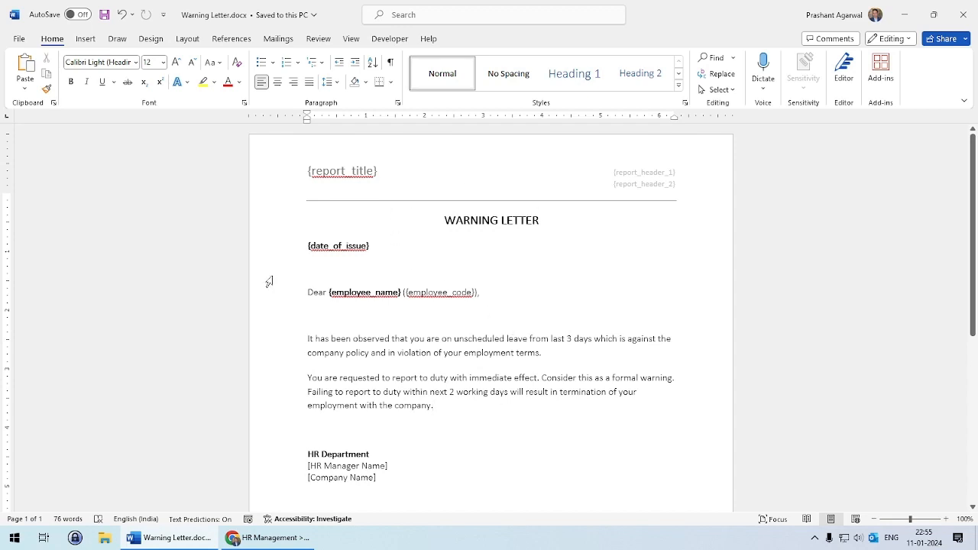
{"action": "left_click", "coordinate": [903, 15]}
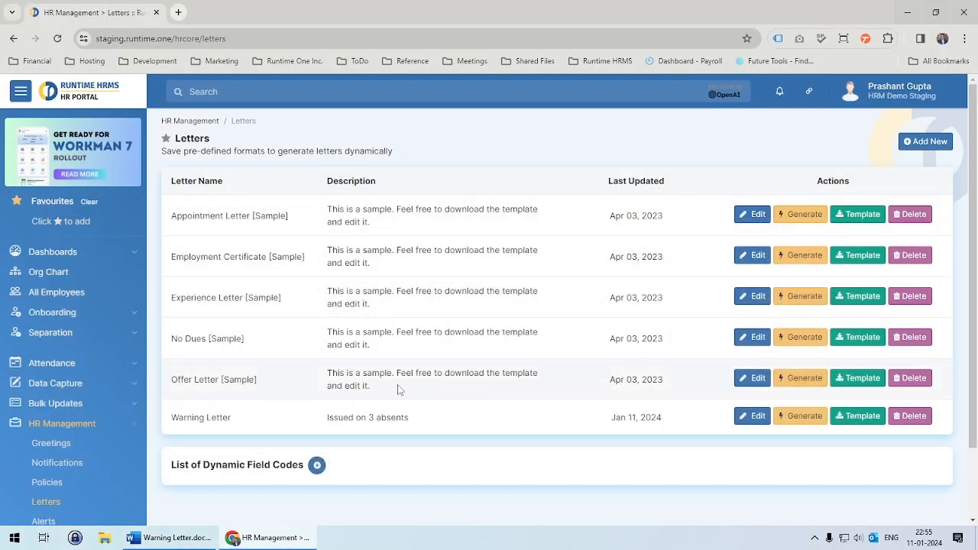
Inspect the fields of the new letter form and close it without saving
{"action": "left_click", "coordinate": [913, 145]}
{"action": "left_click", "coordinate": [456, 146]}
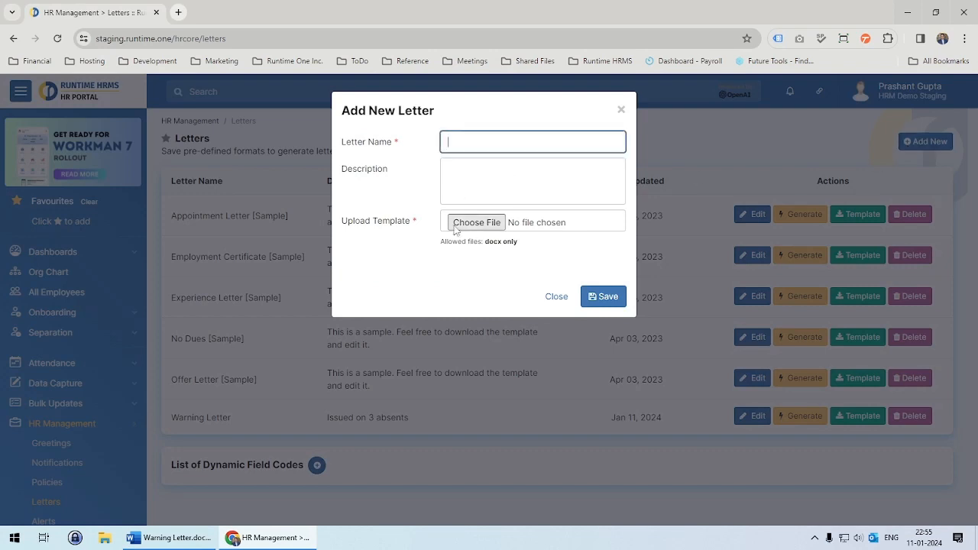
{"action": "left_click", "coordinate": [556, 298]}
Check the name and description of the Warning Letter entry in the letters list
{"action": "left_click_drag", "start_coordinate": [172, 418], "coordinate": [246, 418]}
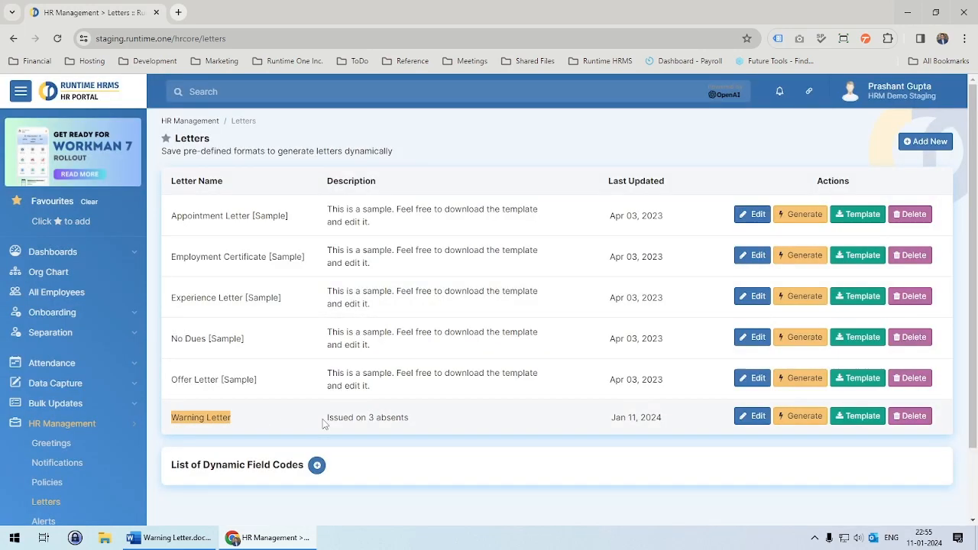
{"action": "left_click_drag", "start_coordinate": [323, 425], "coordinate": [408, 423]}
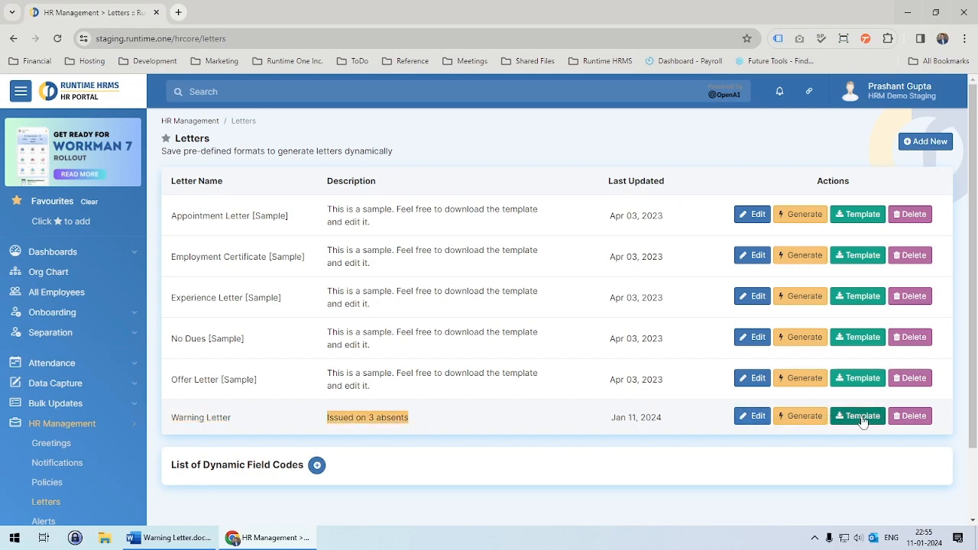
{"action": "left_click", "coordinate": [404, 427]}
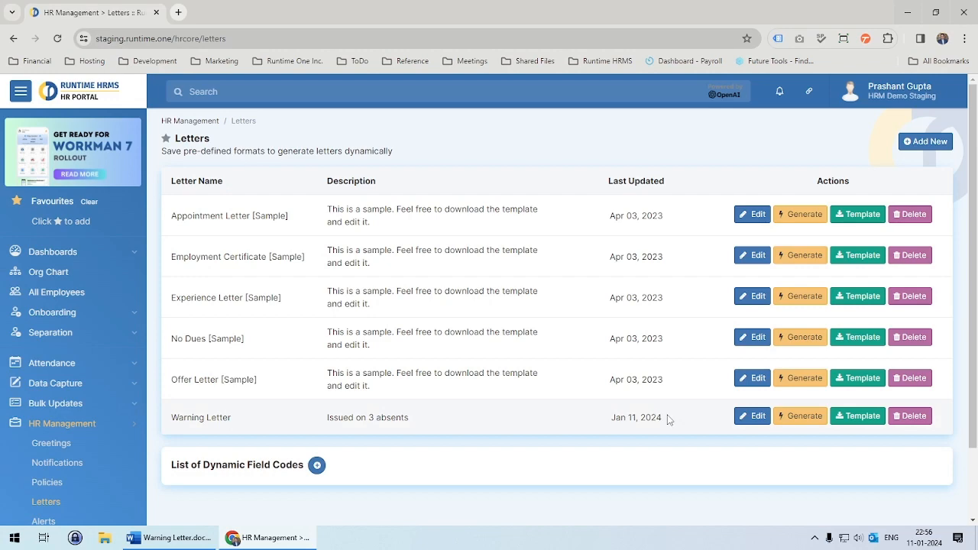
Open the Business Information settings from the application setup
{"action": "scroll", "coordinate": [78, 412], "scroll_direction": "down", "scroll_amount": 1}
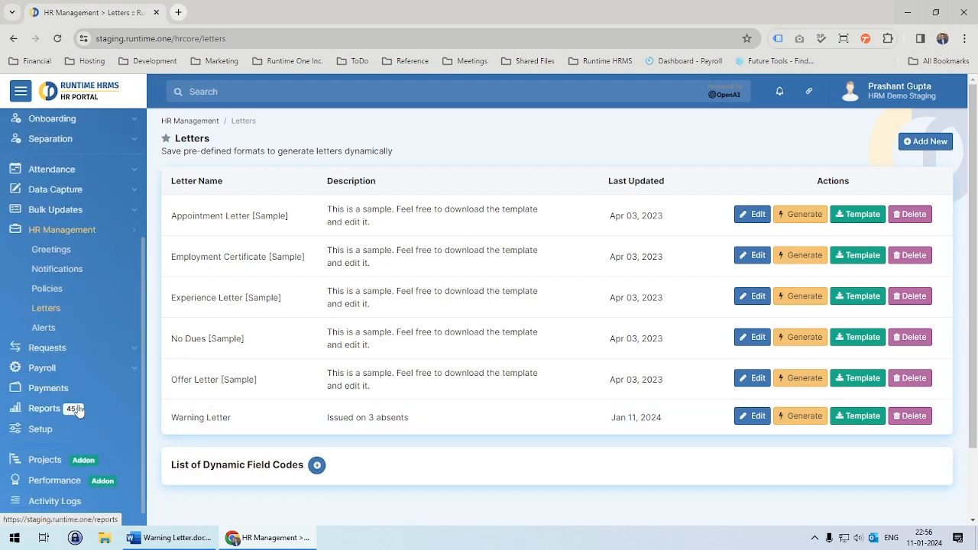
{"action": "left_click", "coordinate": [46, 433]}
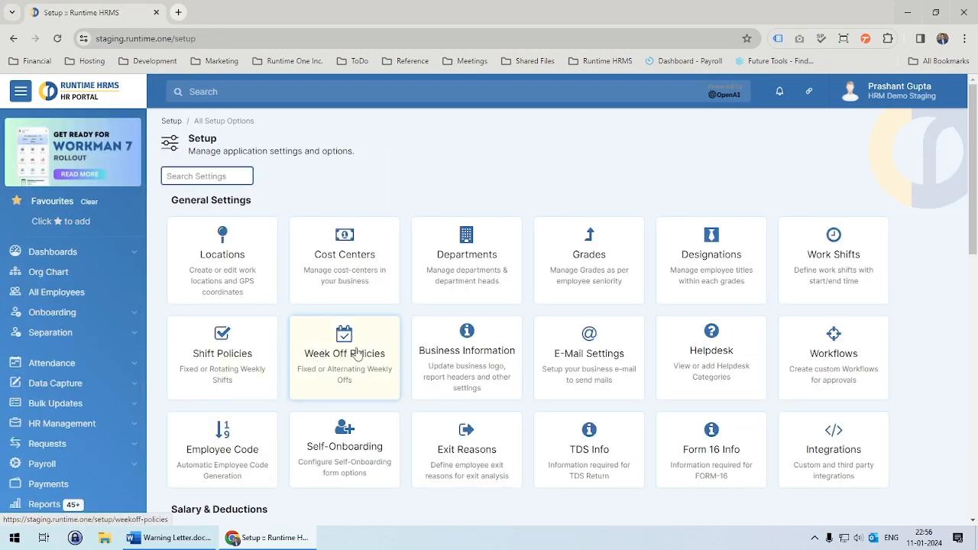
{"action": "left_click", "coordinate": [449, 354]}
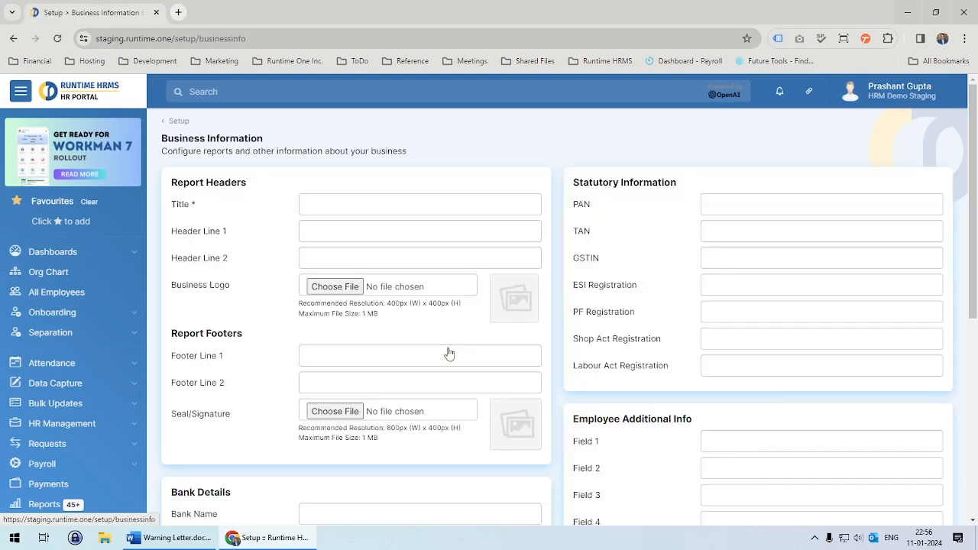
Examine the report title, header line and footer line fields in the business information
{"action": "left_click_drag", "start_coordinate": [306, 204], "coordinate": [393, 205]}
{"action": "left_click", "coordinate": [322, 230]}
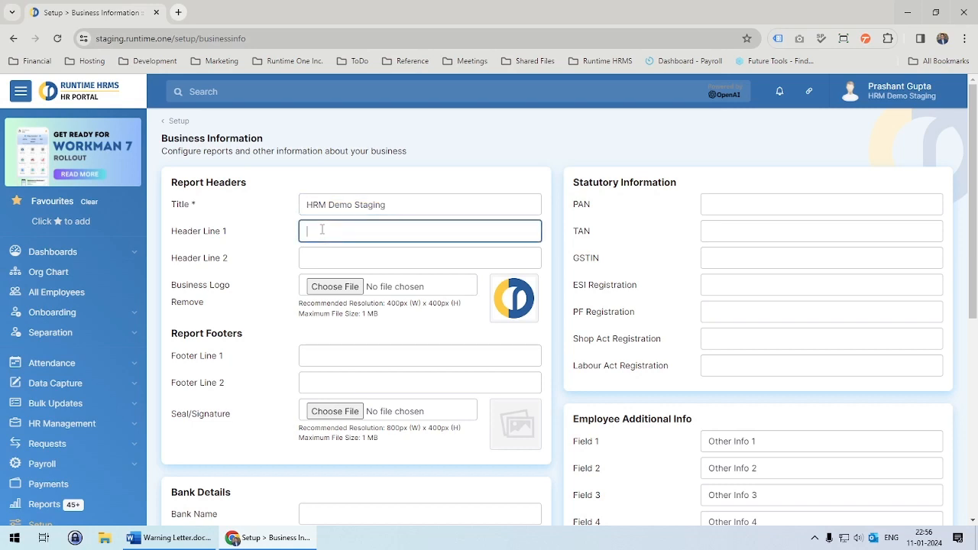
{"action": "left_click", "coordinate": [319, 255]}
{"action": "left_click", "coordinate": [323, 354]}
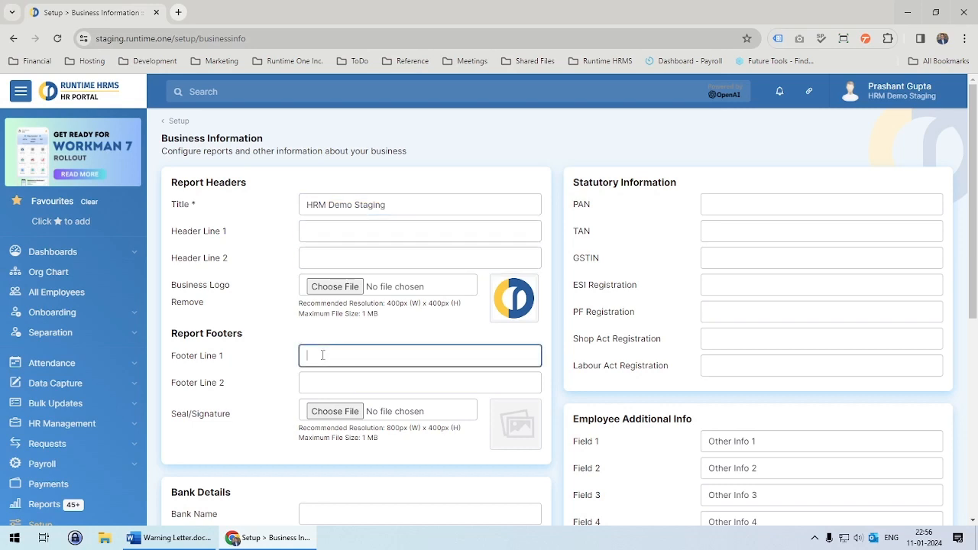
{"action": "left_click", "coordinate": [317, 376]}
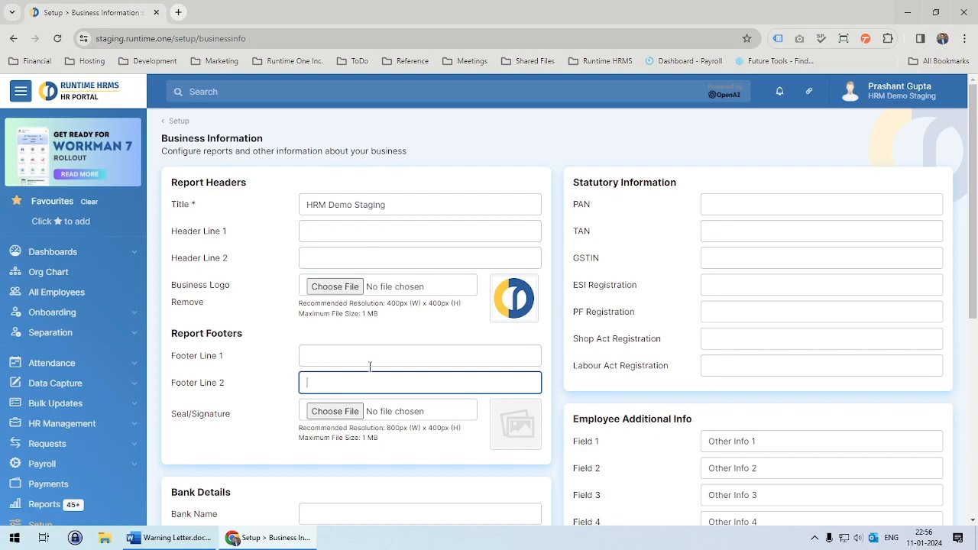
{"action": "left_click", "coordinate": [323, 362]}
{"action": "left_click", "coordinate": [323, 383]}
{"action": "left_click", "coordinate": [323, 348]}
{"action": "left_click", "coordinate": [323, 232]}
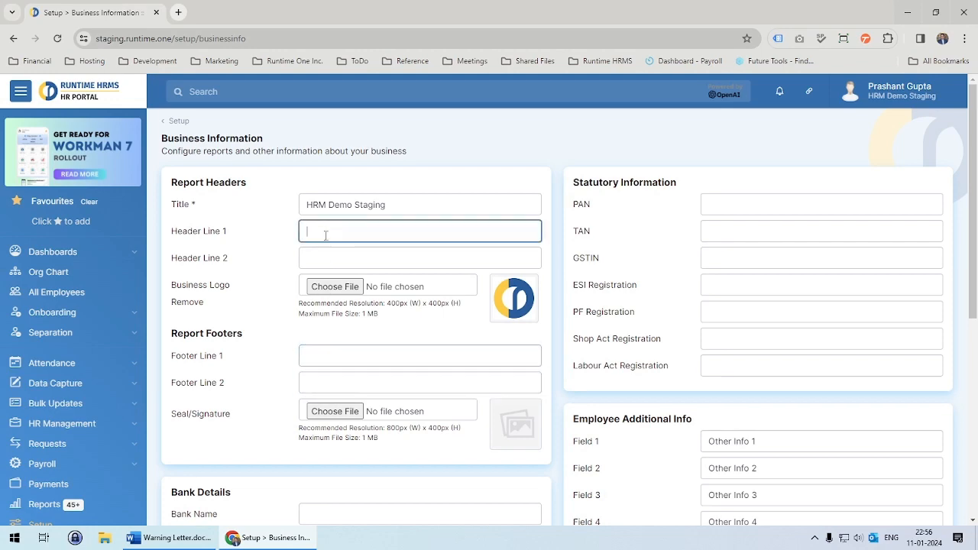
{"action": "left_click", "coordinate": [313, 259]}
Compare with the report title and header placeholders in the Word template, and return to the browser
{"action": "left_click", "coordinate": [203, 537]}
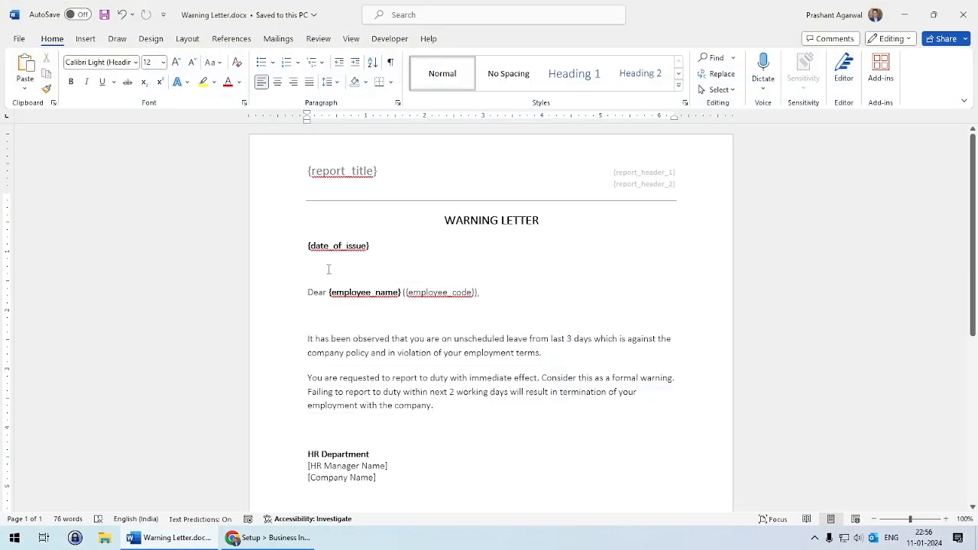
{"action": "left_click", "coordinate": [310, 176]}
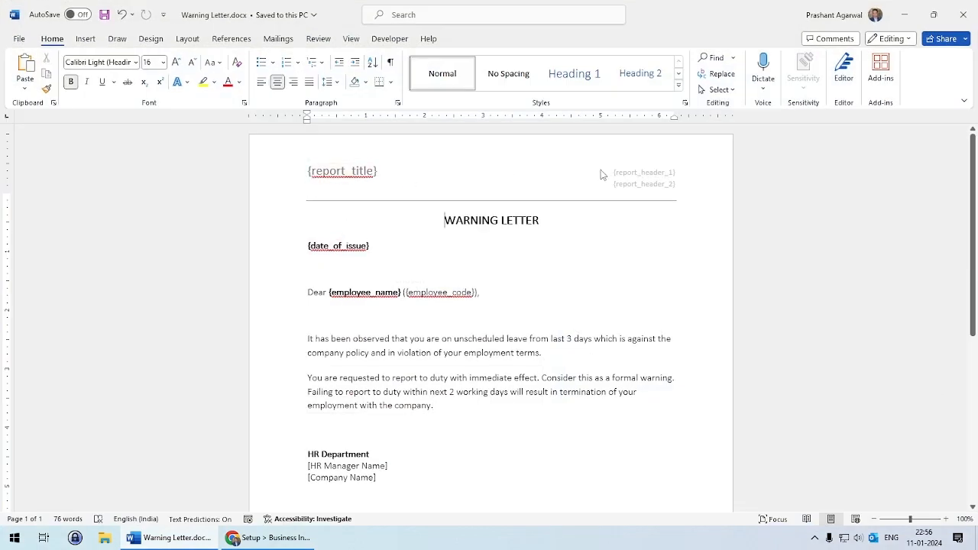
{"action": "left_click", "coordinate": [904, 15]}
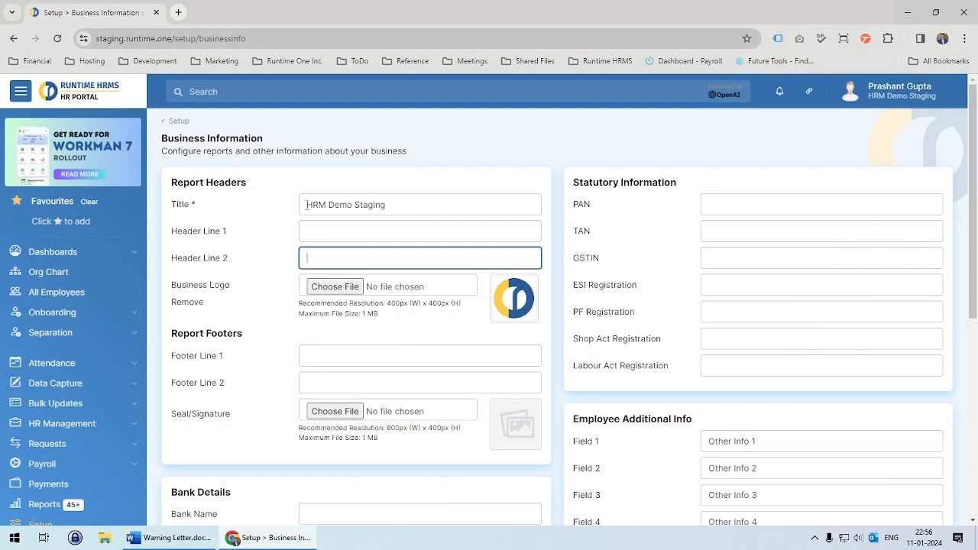
Review the report header fields again and the bank details section of the business information
{"action": "left_click_drag", "start_coordinate": [306, 205], "coordinate": [416, 203]}
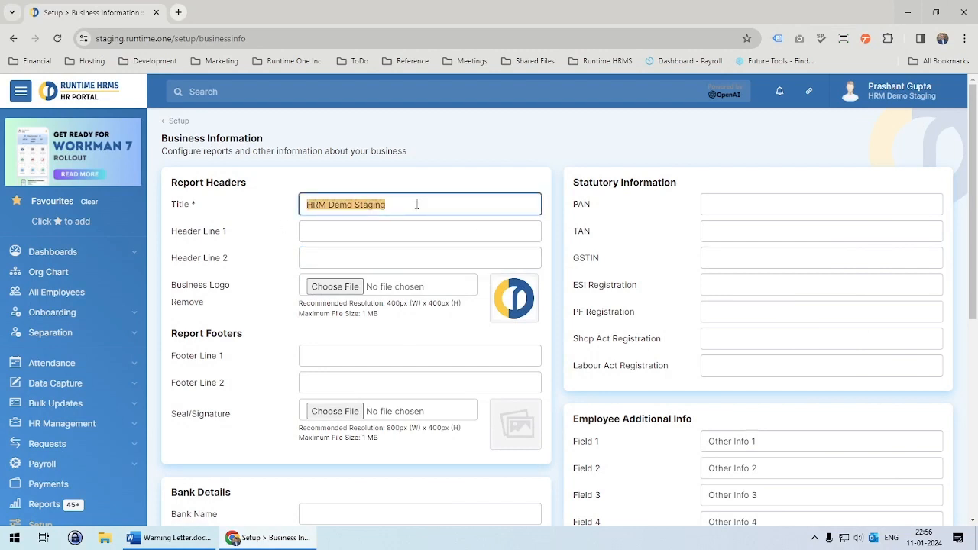
{"action": "left_click", "coordinate": [326, 233]}
{"action": "left_click", "coordinate": [324, 259]}
{"action": "left_click", "coordinate": [260, 342]}
{"action": "scroll", "coordinate": [263, 336], "scroll_direction": "down", "scroll_amount": 2}
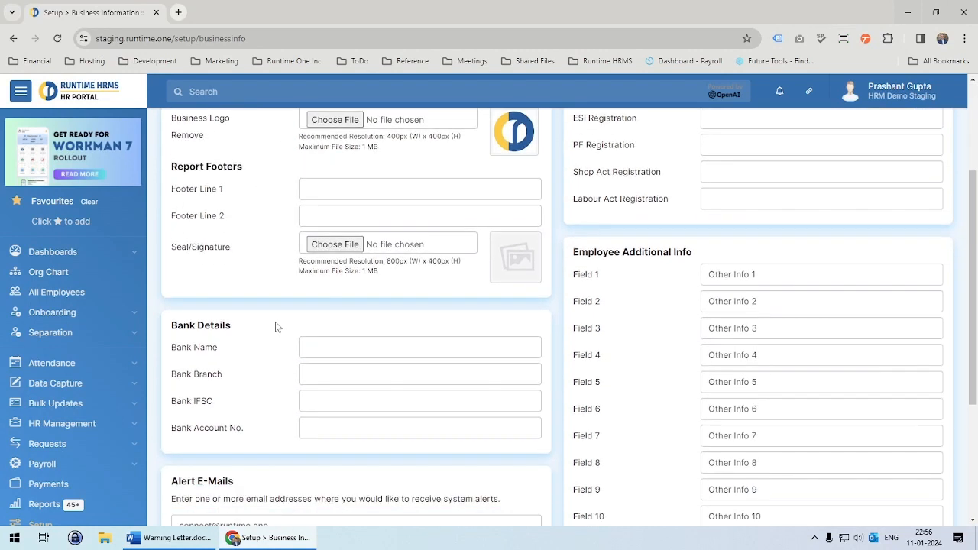
{"action": "left_click", "coordinate": [319, 356]}
{"action": "left_click", "coordinate": [323, 388]}
{"action": "scroll", "coordinate": [257, 371], "scroll_direction": "down", "scroll_amount": 2}
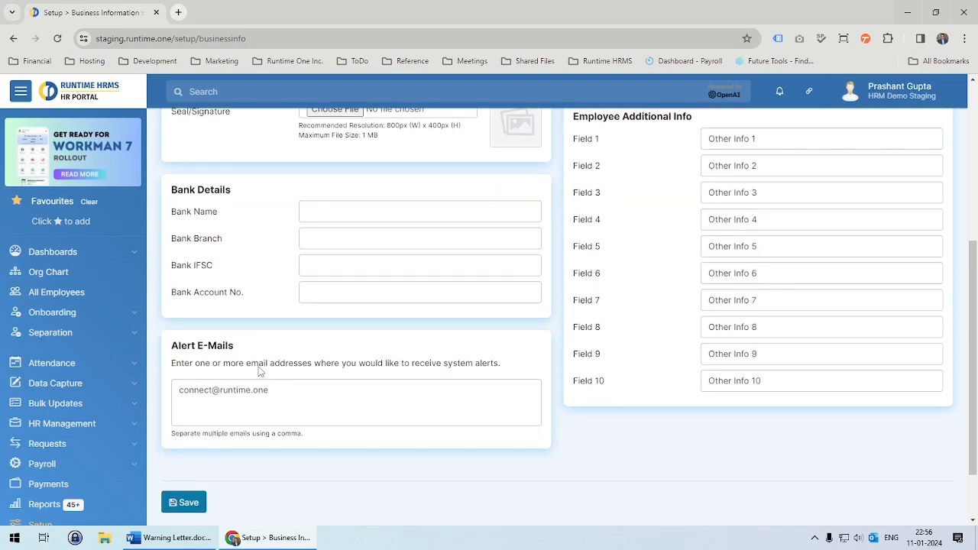
Check the Alert E-Mails section and the address entered for receiving system alerts
{"action": "triple_click", "coordinate": [176, 342]}
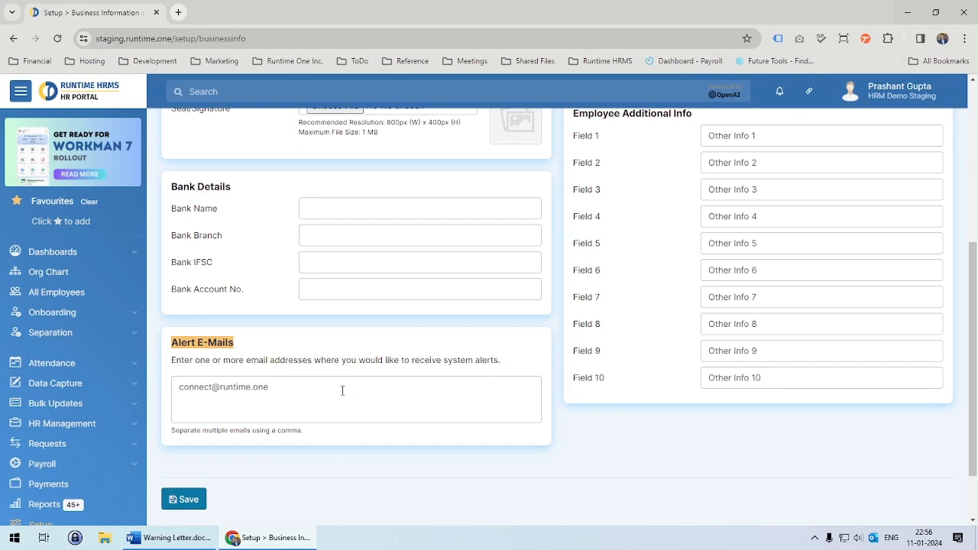
{"action": "left_click_drag", "start_coordinate": [340, 391], "coordinate": [173, 399]}
{"action": "left_click", "coordinate": [267, 443]}
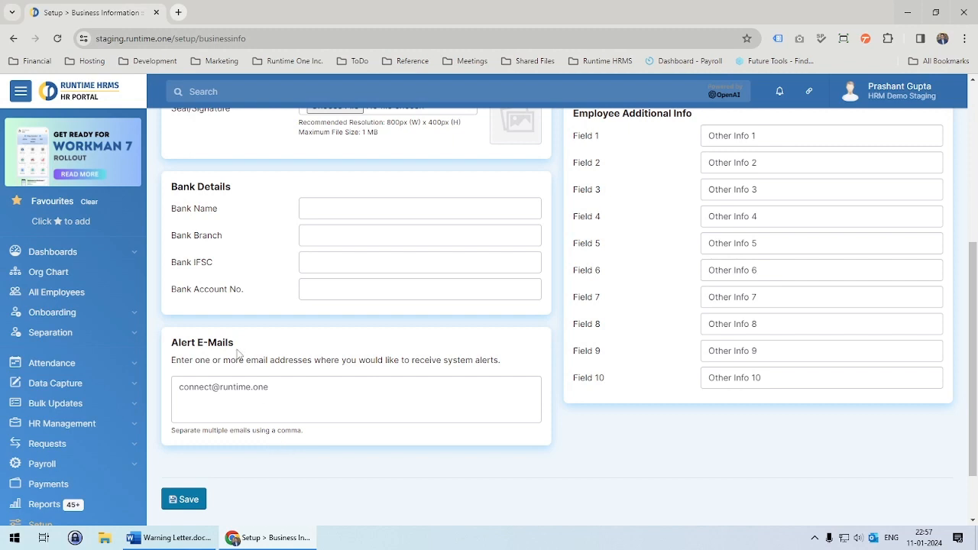
{"action": "scroll", "coordinate": [240, 353], "scroll_direction": "up", "scroll_amount": 5}
{"action": "scroll", "coordinate": [326, 375], "scroll_direction": "down", "scroll_amount": 5}
Open the HR Management page for automatic employee alerts
{"action": "scroll", "coordinate": [114, 435], "scroll_direction": "down", "scroll_amount": 1}
{"action": "left_click", "coordinate": [73, 364]}
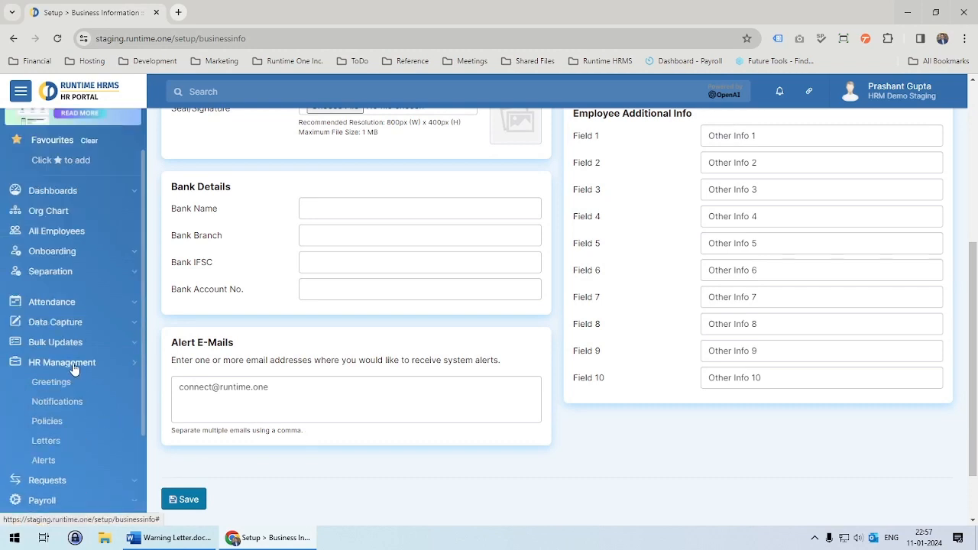
{"action": "scroll", "coordinate": [73, 369], "scroll_direction": "down", "scroll_amount": 1}
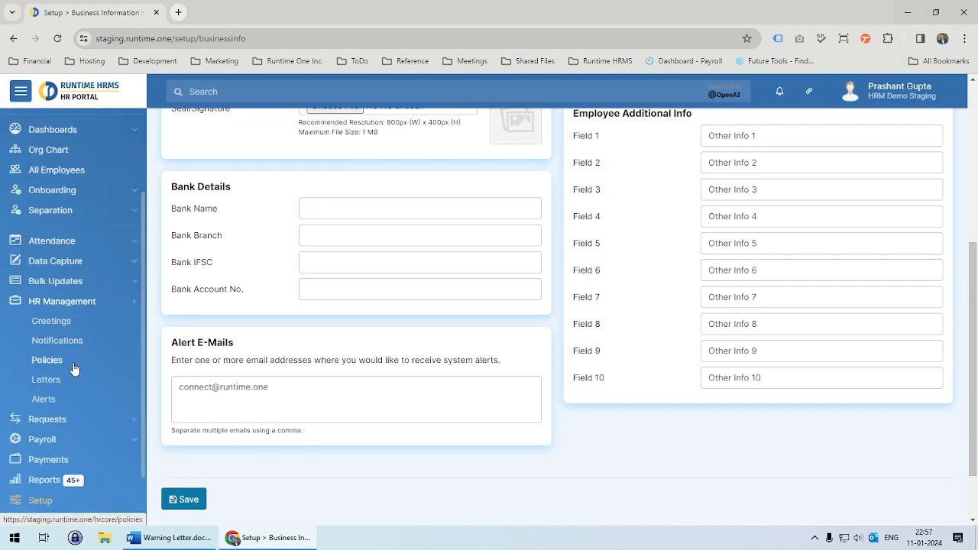
{"action": "left_click", "coordinate": [44, 399]}
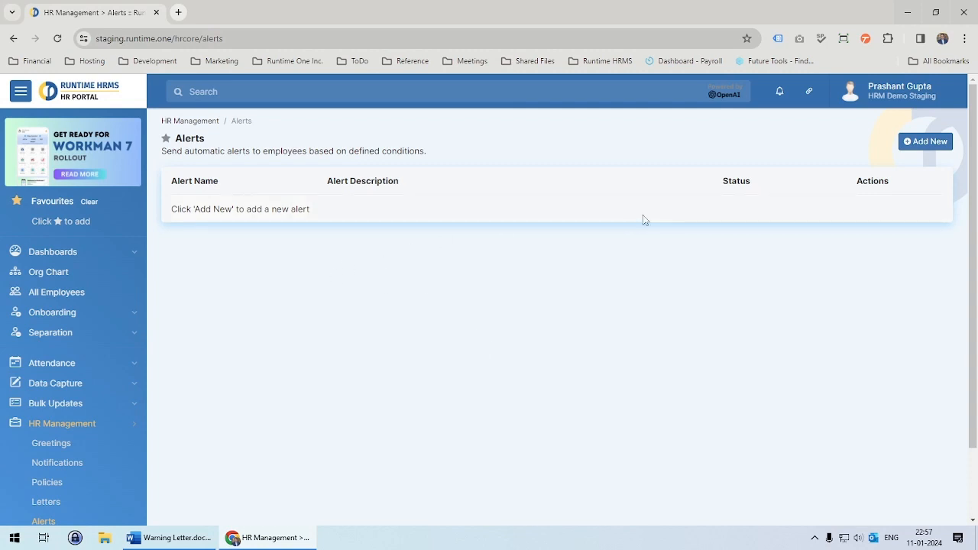
Add a new alert and name it "Absent for 3 days"
{"action": "left_click", "coordinate": [919, 145]}
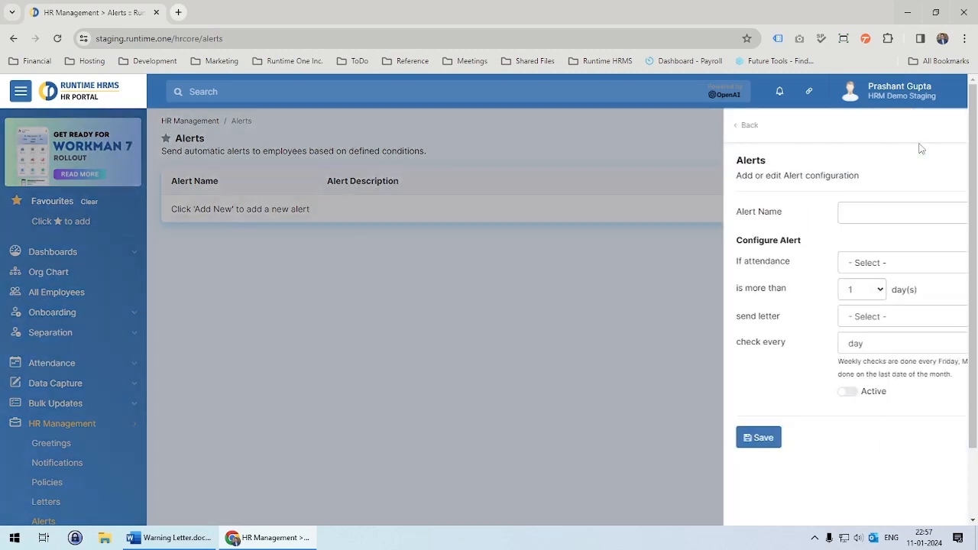
{"action": "left_click", "coordinate": [804, 216]}
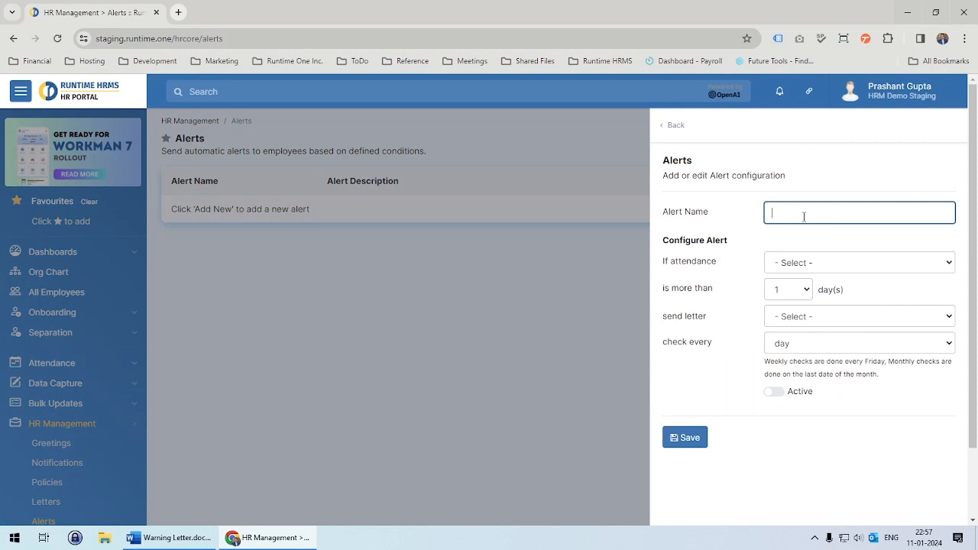
{"action": "type", "text": "Absent for 3 days"}
{"action": "left_click_drag", "start_coordinate": [679, 242], "coordinate": [741, 251]}
{"action": "left_click", "coordinate": [755, 261]}
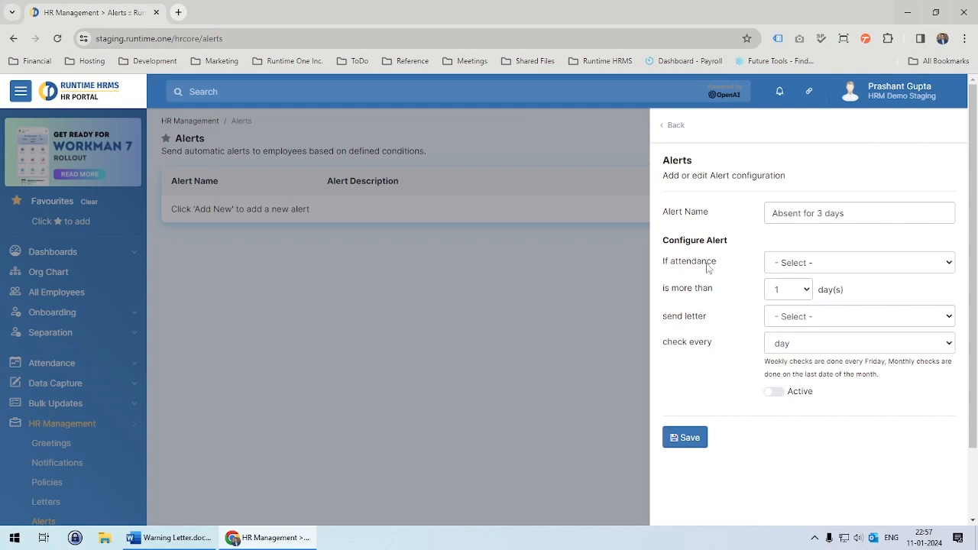
Configure the alert condition to trigger if attendance is Absent for more than 2 days
{"action": "left_click", "coordinate": [787, 264]}
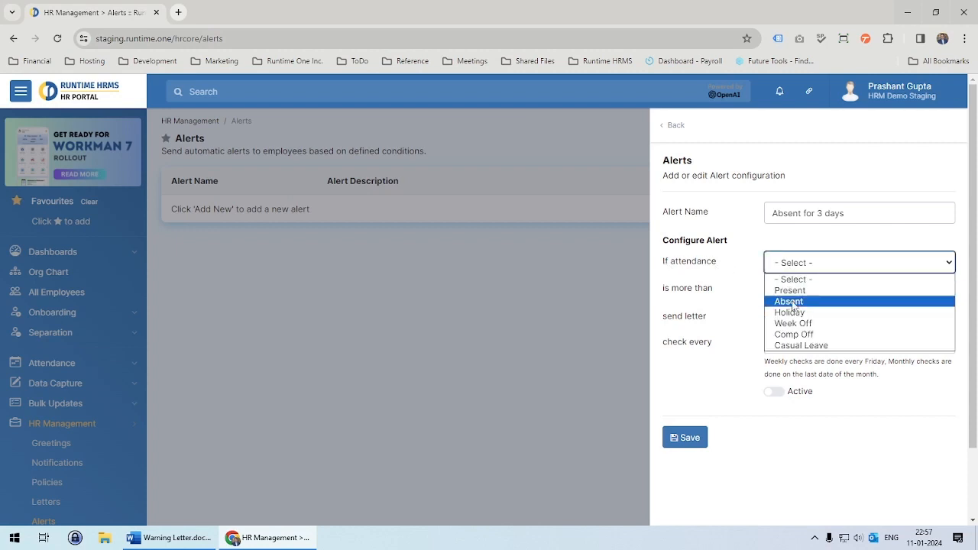
{"action": "left_click", "coordinate": [791, 301]}
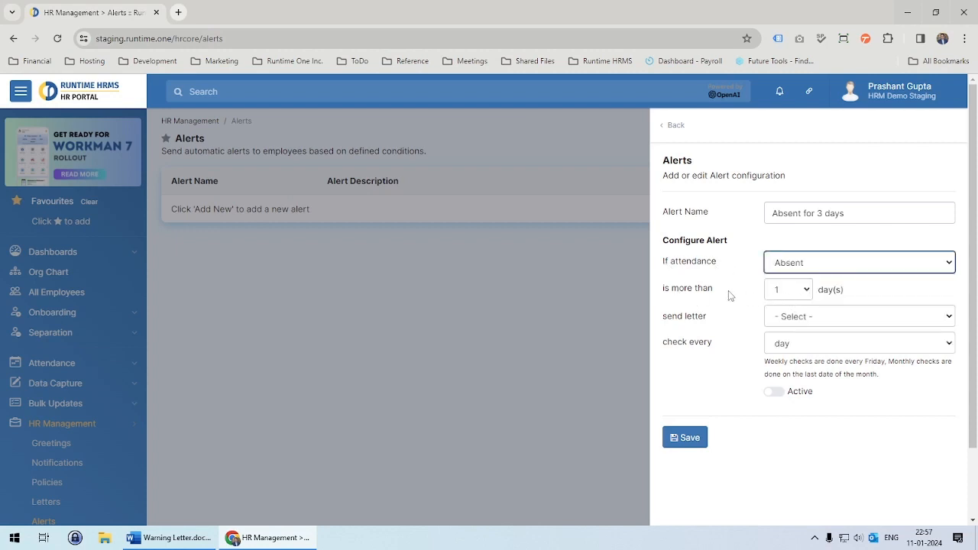
{"action": "left_click", "coordinate": [788, 295]}
{"action": "left_click", "coordinate": [785, 319]}
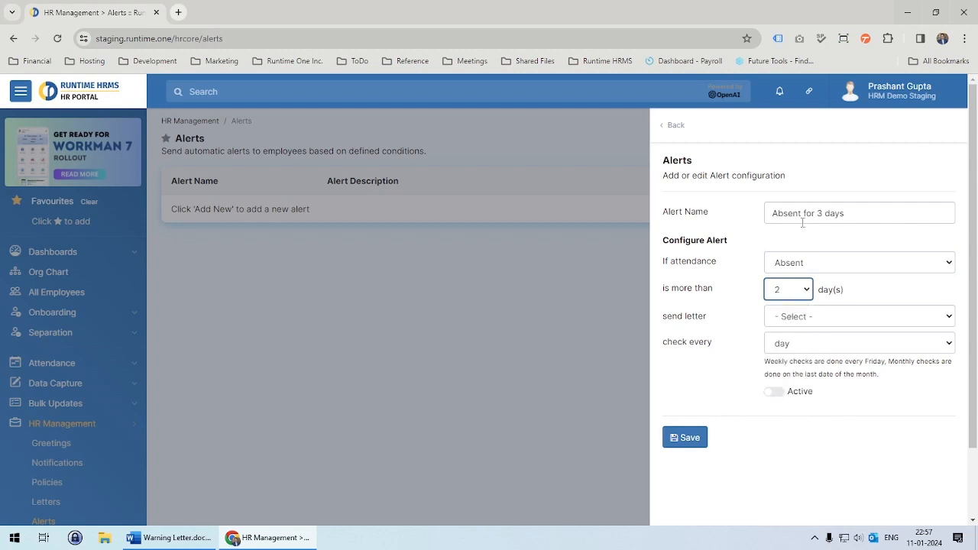
{"action": "left_click_drag", "start_coordinate": [772, 214], "coordinate": [845, 213]}
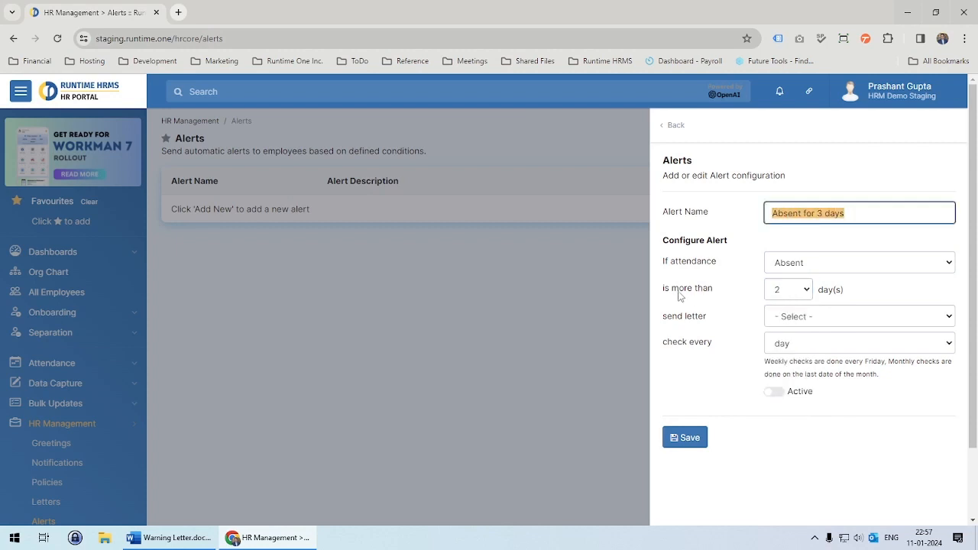
{"action": "left_click_drag", "start_coordinate": [673, 295], "coordinate": [796, 296]}
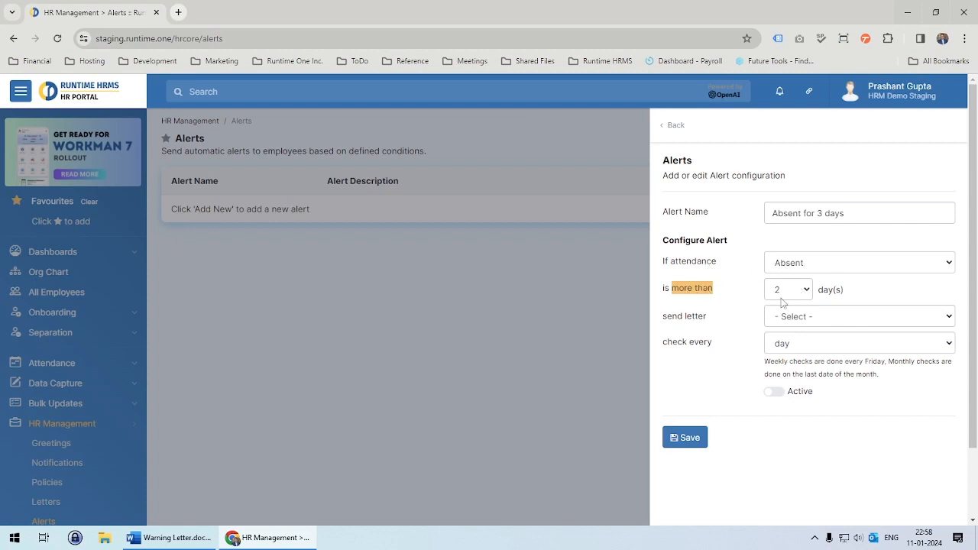
Choose Warning Letter as the letter to send, with the alert check running every day
{"action": "left_click", "coordinate": [770, 321]}
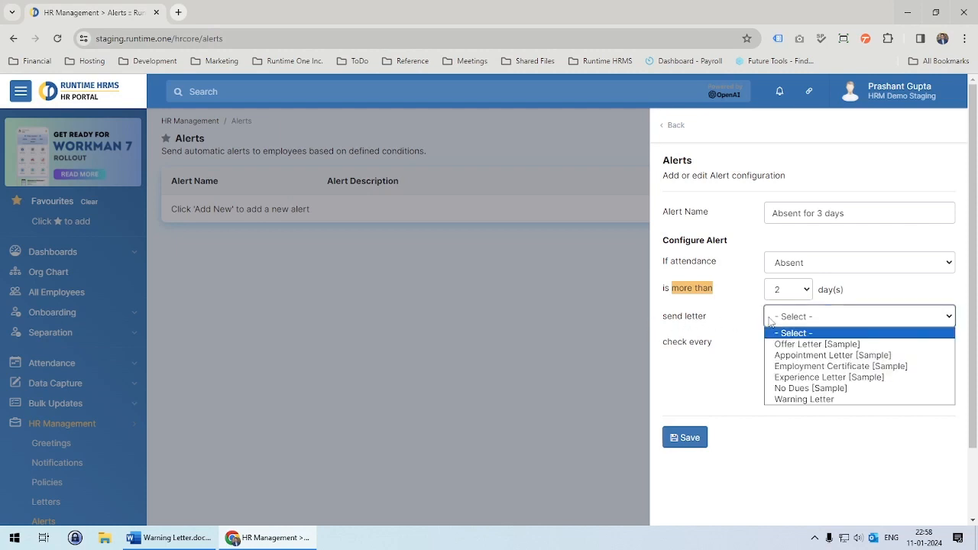
{"action": "left_click", "coordinate": [785, 399]}
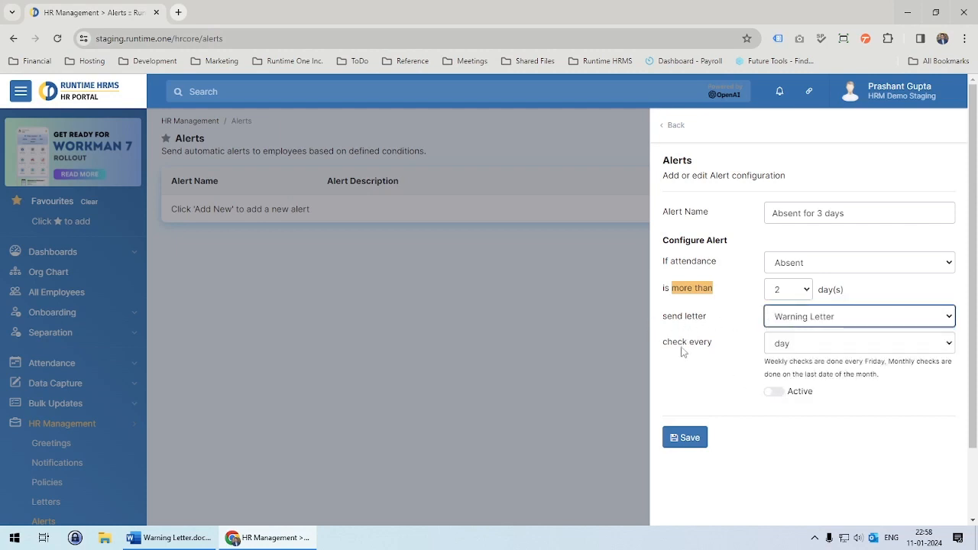
{"action": "left_click", "coordinate": [777, 348]}
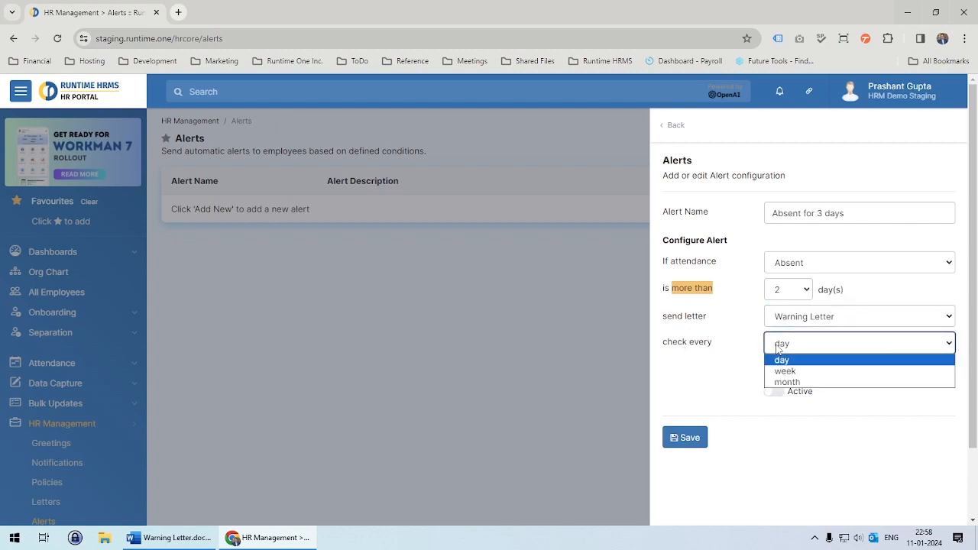
{"action": "left_click", "coordinate": [782, 351]}
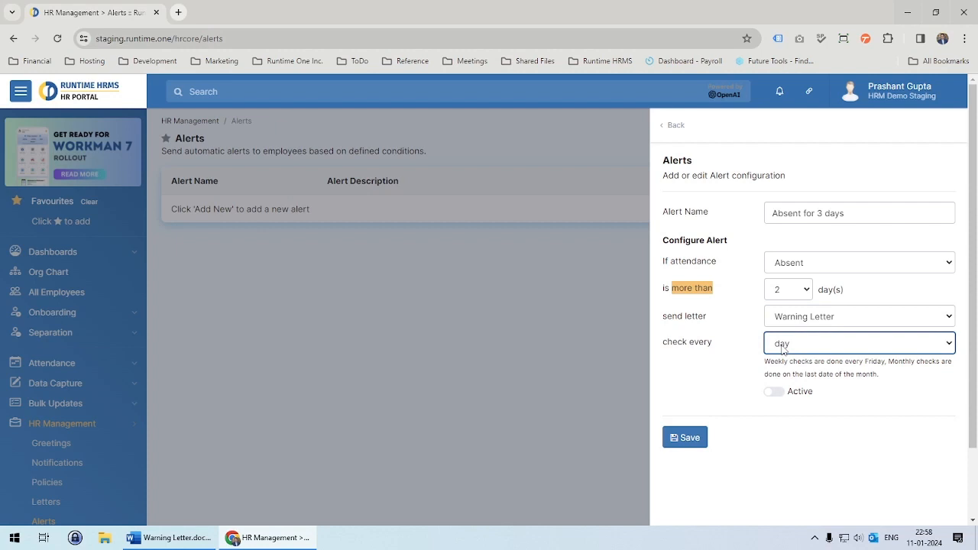
{"action": "left_click", "coordinate": [713, 338]}
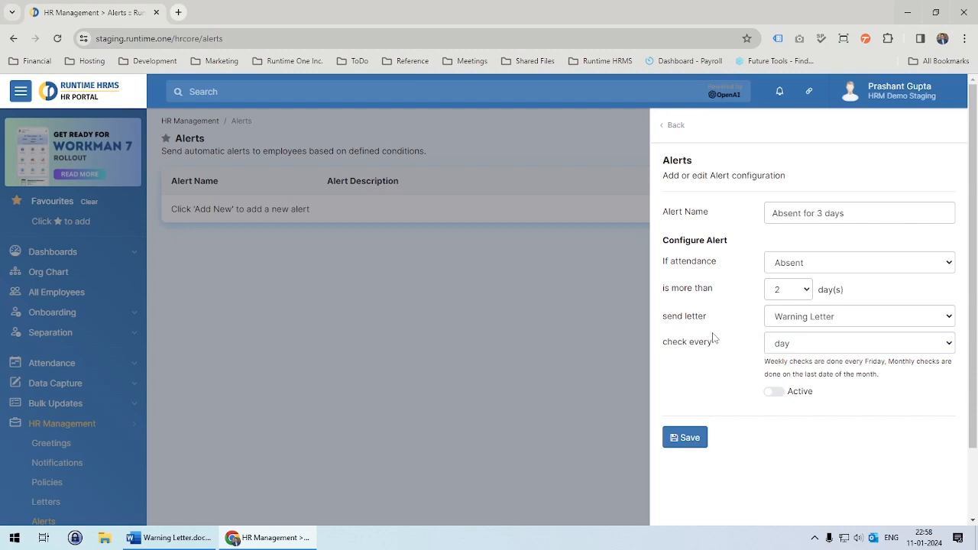
Switch the alert's check frequency to week and then to month, reading the note on weekly and monthly checks
{"action": "left_click", "coordinate": [787, 345]}
{"action": "left_click", "coordinate": [799, 372]}
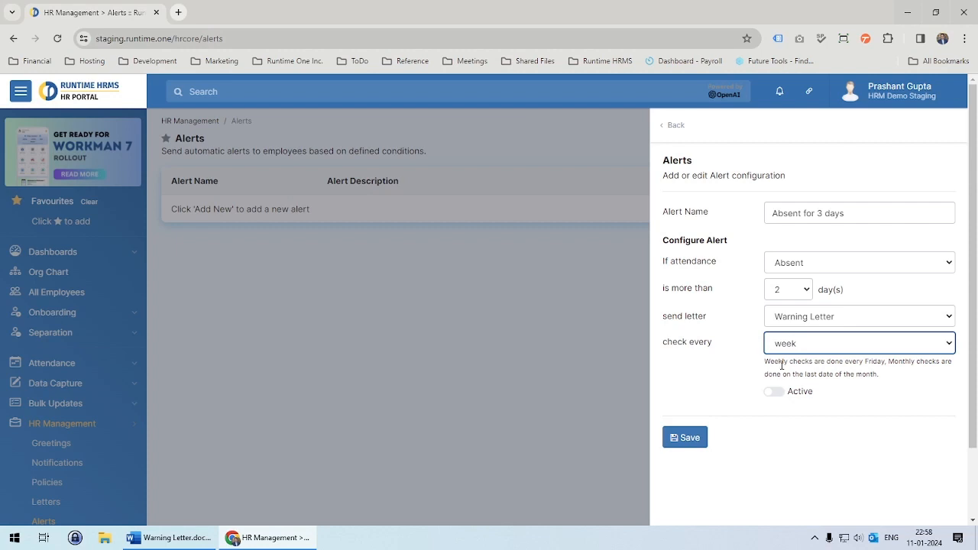
{"action": "left_click", "coordinate": [828, 347]}
{"action": "left_click", "coordinate": [823, 383]}
{"action": "left_click_drag", "start_coordinate": [806, 374], "coordinate": [892, 394]}
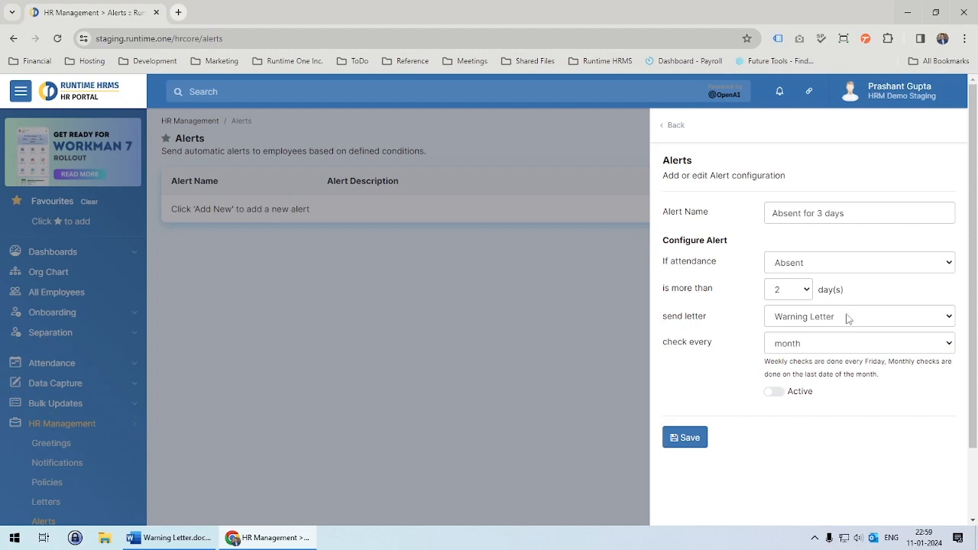
Activate the alert, save it and return to the alerts list
{"action": "left_click", "coordinate": [783, 401]}
{"action": "left_click", "coordinate": [686, 443]}
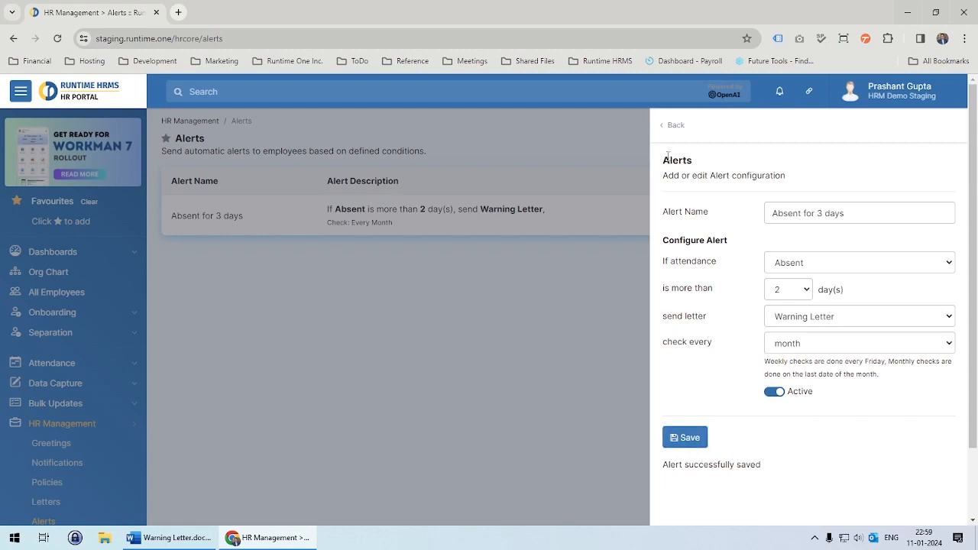
{"action": "left_click", "coordinate": [666, 130]}
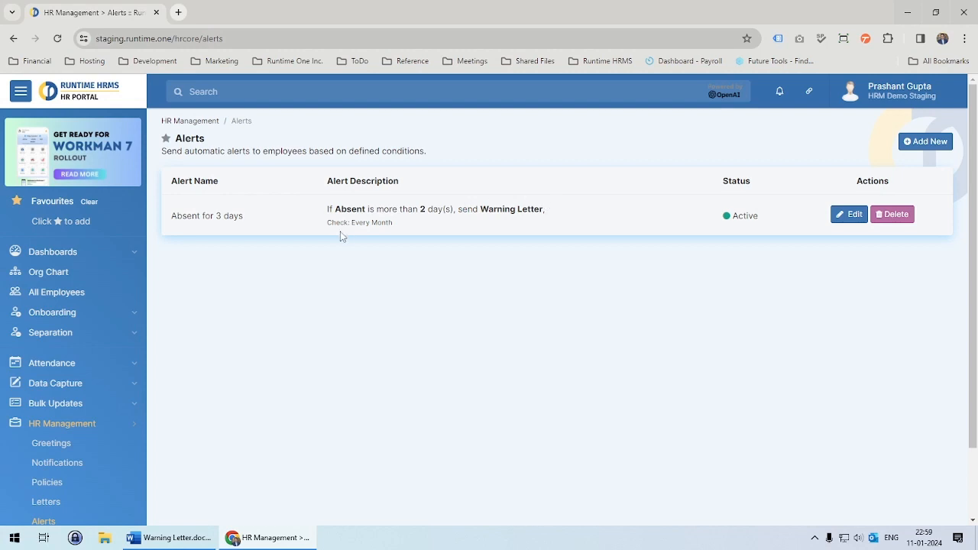
Edit the "Absent for 3 days" alert to check every day, save it and return to the alerts list
{"action": "left_click_drag", "start_coordinate": [342, 223], "coordinate": [397, 227]}
{"action": "left_click", "coordinate": [393, 229]}
{"action": "left_click", "coordinate": [848, 214]}
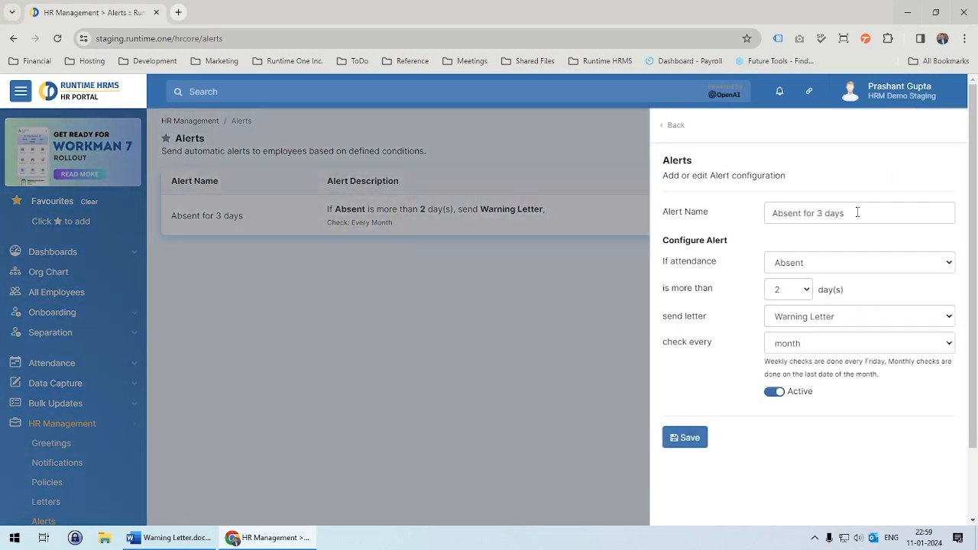
{"action": "left_click", "coordinate": [821, 344]}
{"action": "left_click", "coordinate": [810, 360]}
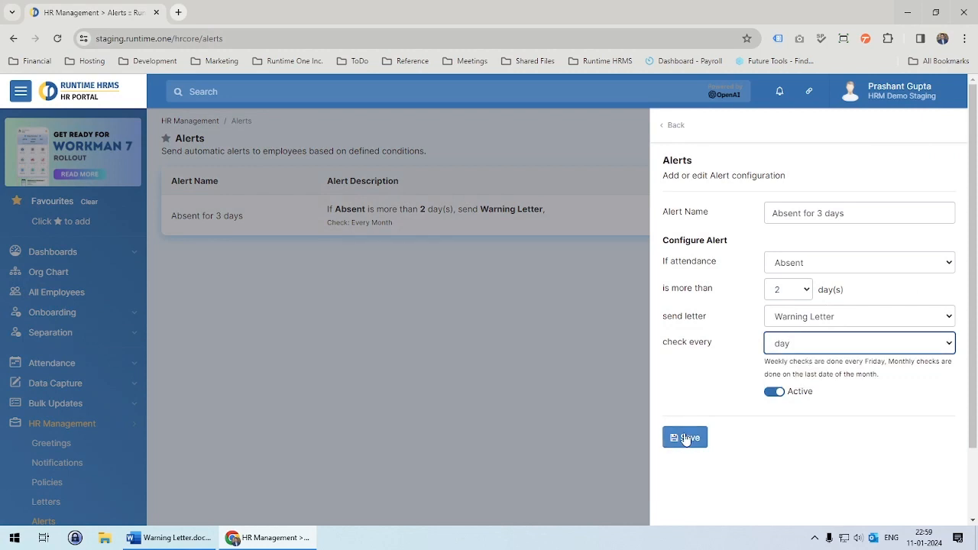
{"action": "left_click", "coordinate": [776, 351]}
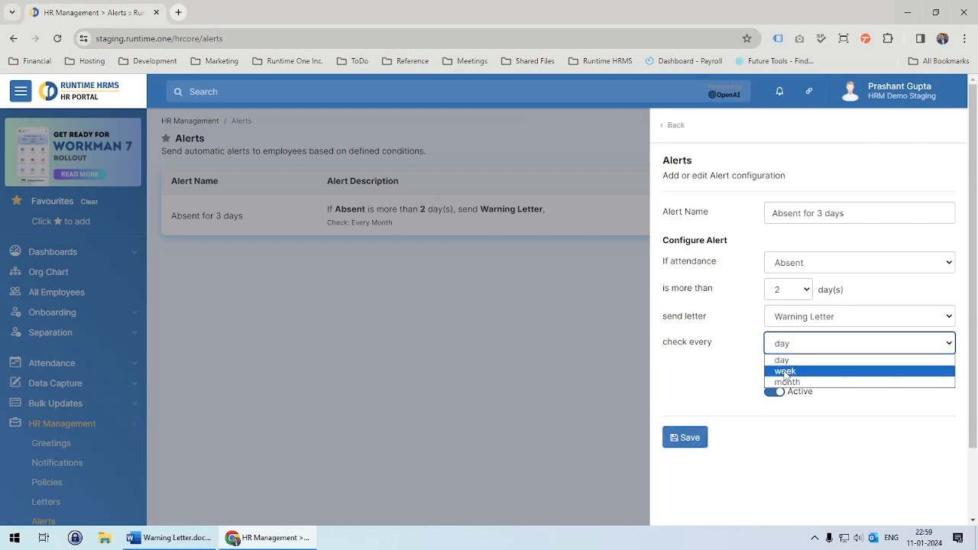
{"action": "left_click", "coordinate": [783, 359]}
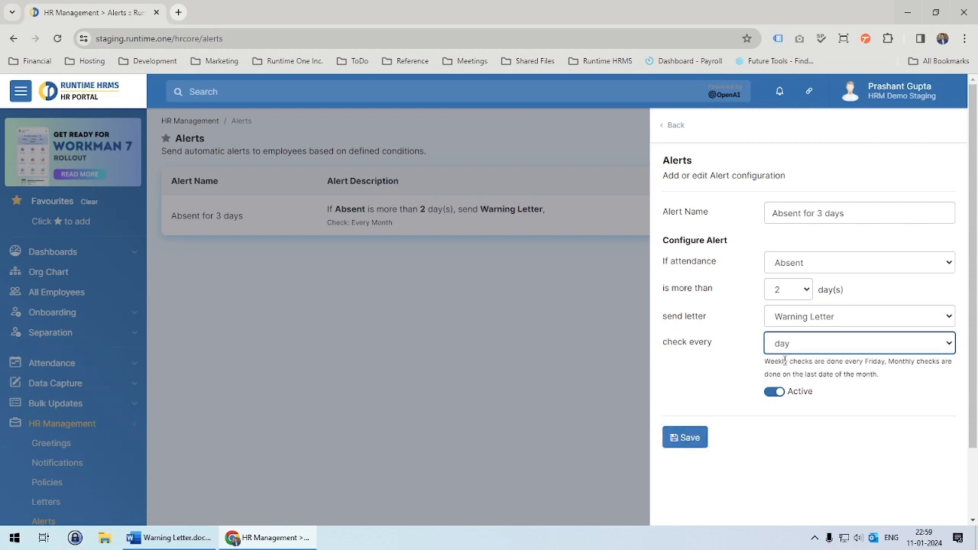
{"action": "left_click", "coordinate": [690, 439]}
{"action": "left_click", "coordinate": [671, 126]}
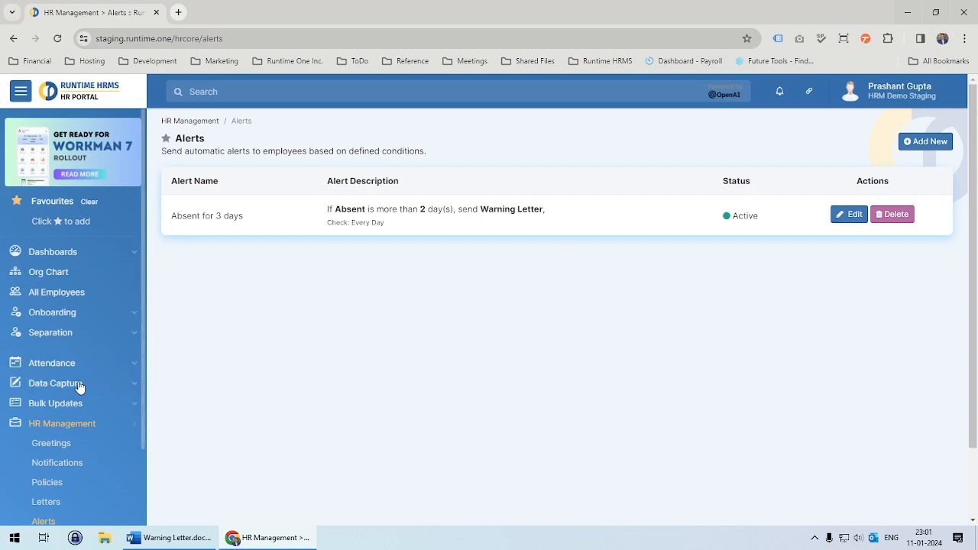
{"action": "scroll", "coordinate": [81, 388], "scroll_direction": "down", "scroll_amount": 2}
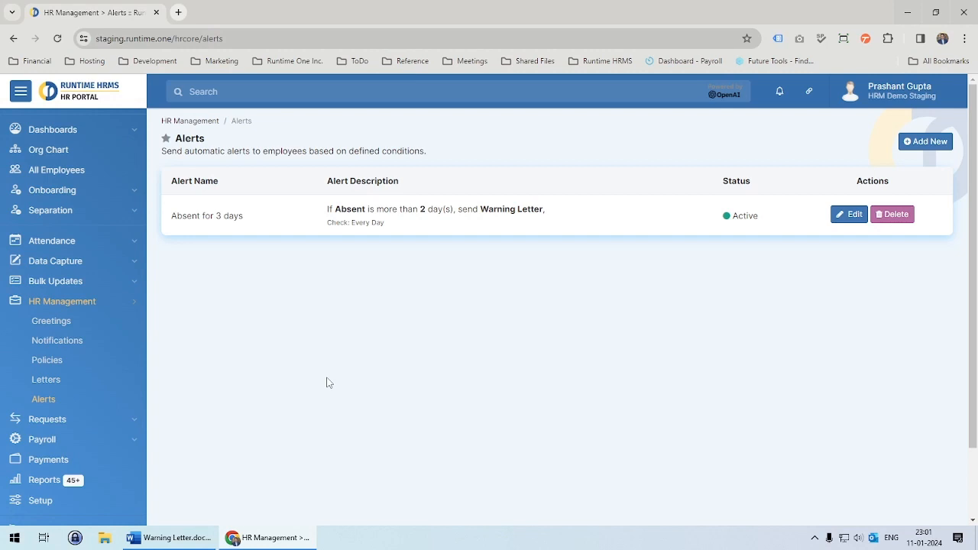